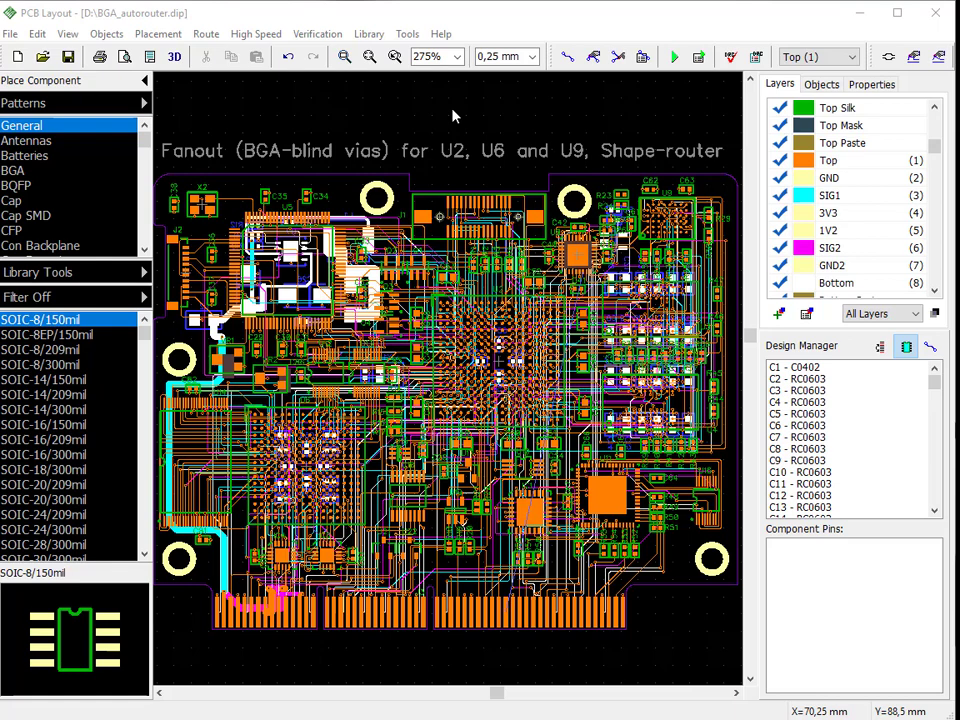
# Zoom in on component U8 and its surrounding traces, and set the layer display mode to Contrast
pyautogui.click(345, 56)
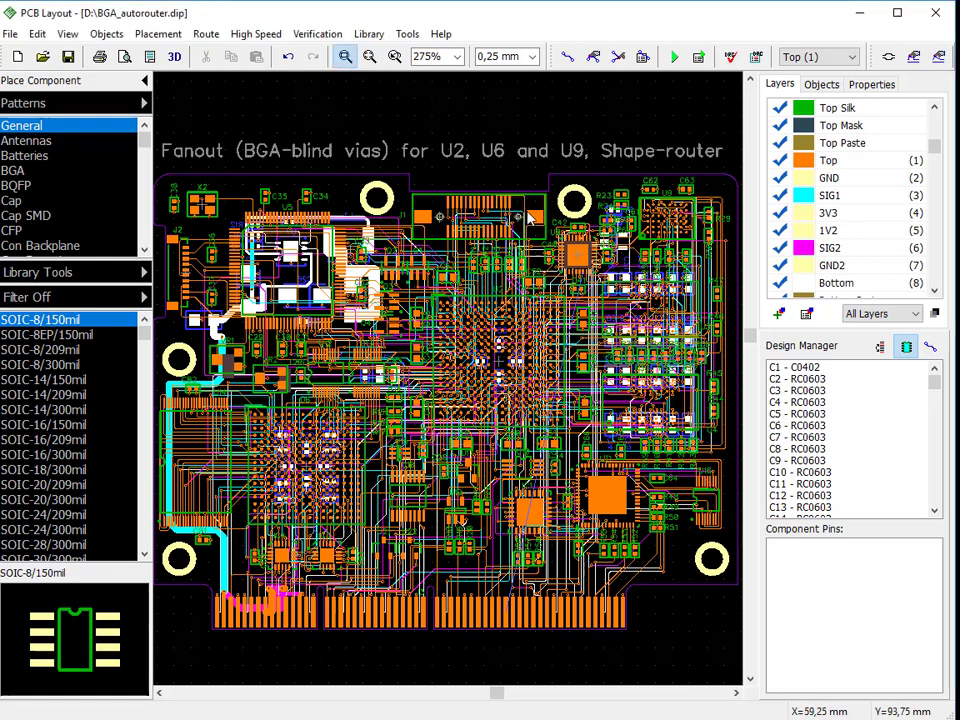
pyautogui.moveTo(527, 212); pyautogui.dragTo(627, 345)
pyautogui.scroll(2, 634, 344)
pyautogui.moveTo(522, 344); pyautogui.dragTo(731, 348, button='middle')
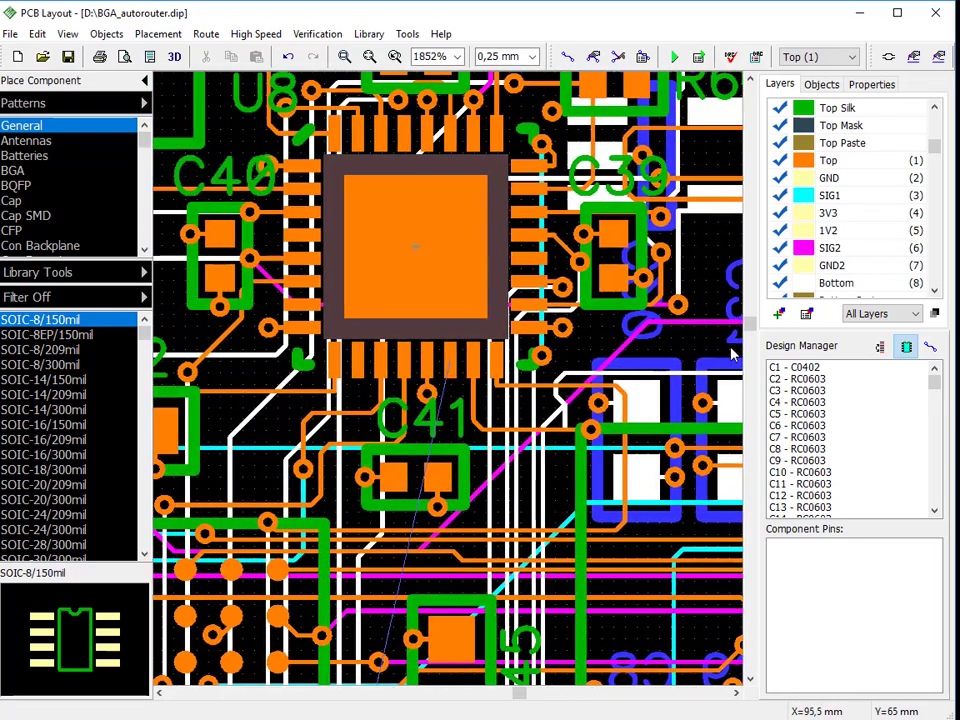
pyautogui.click(914, 314)
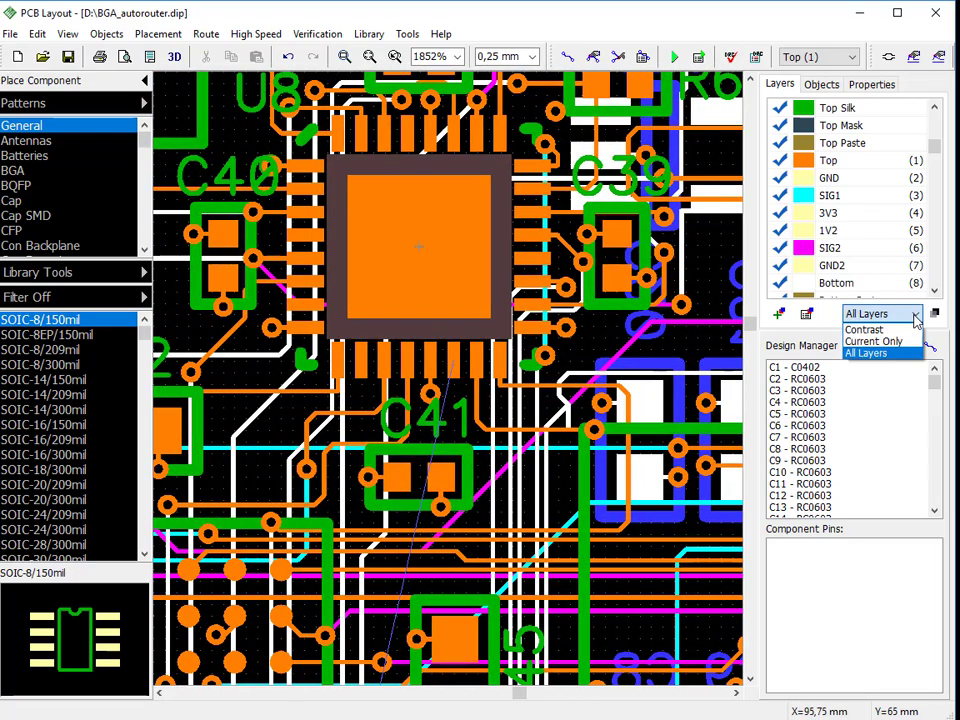
pyautogui.click(908, 331)
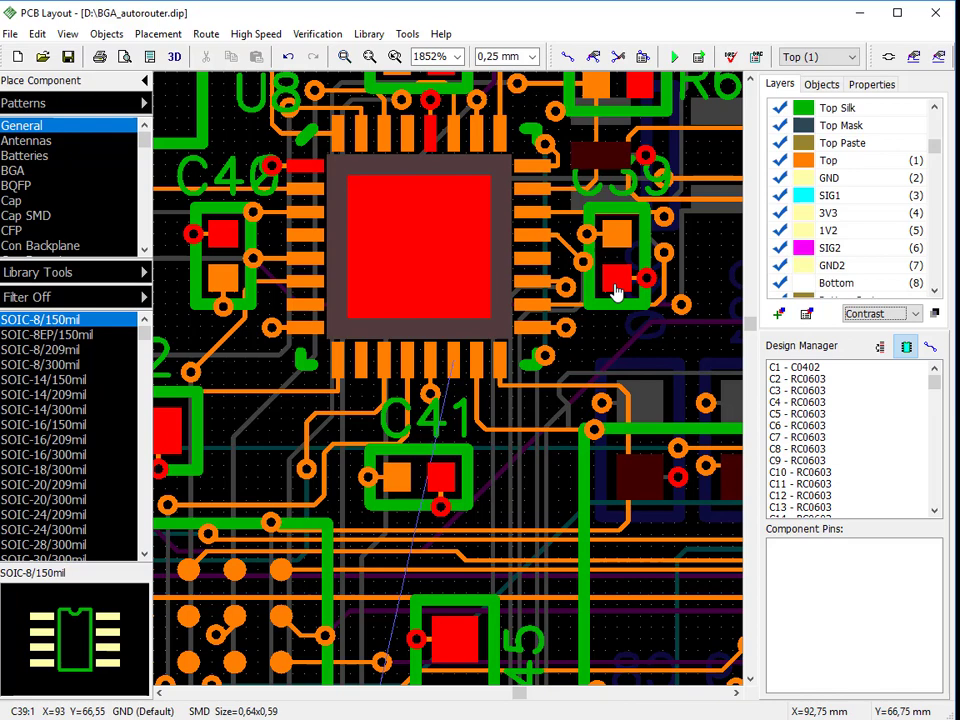
# Enable Show Errors for manual routing and accept 90 > 45, 45 > 90 and Free Line as the My Routing Mode segments
pyautogui.click(565, 59)
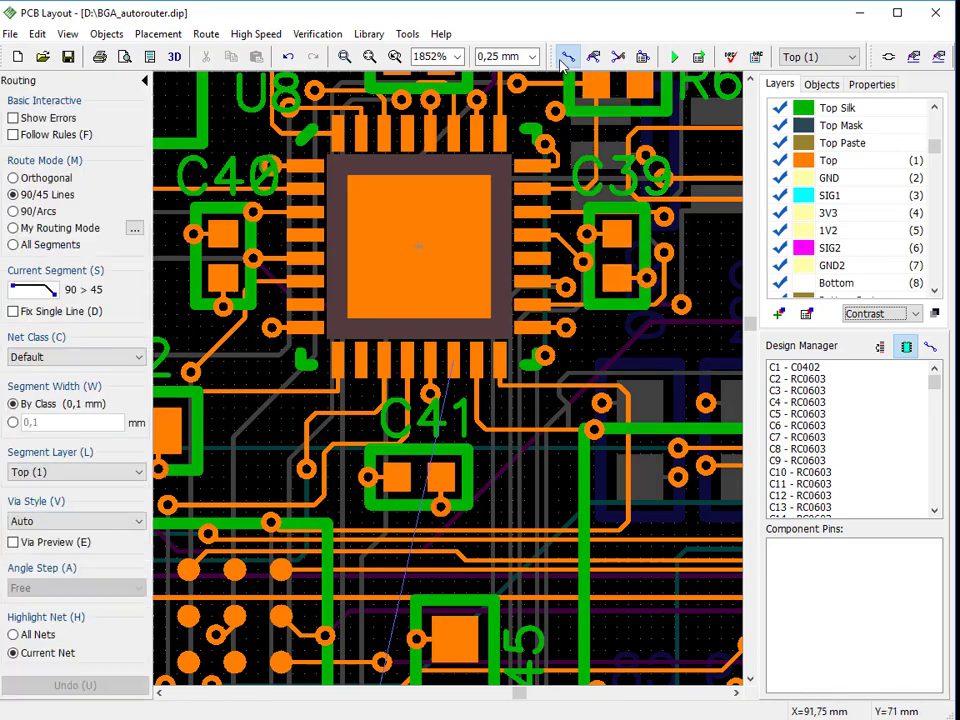
pyautogui.click(12, 118)
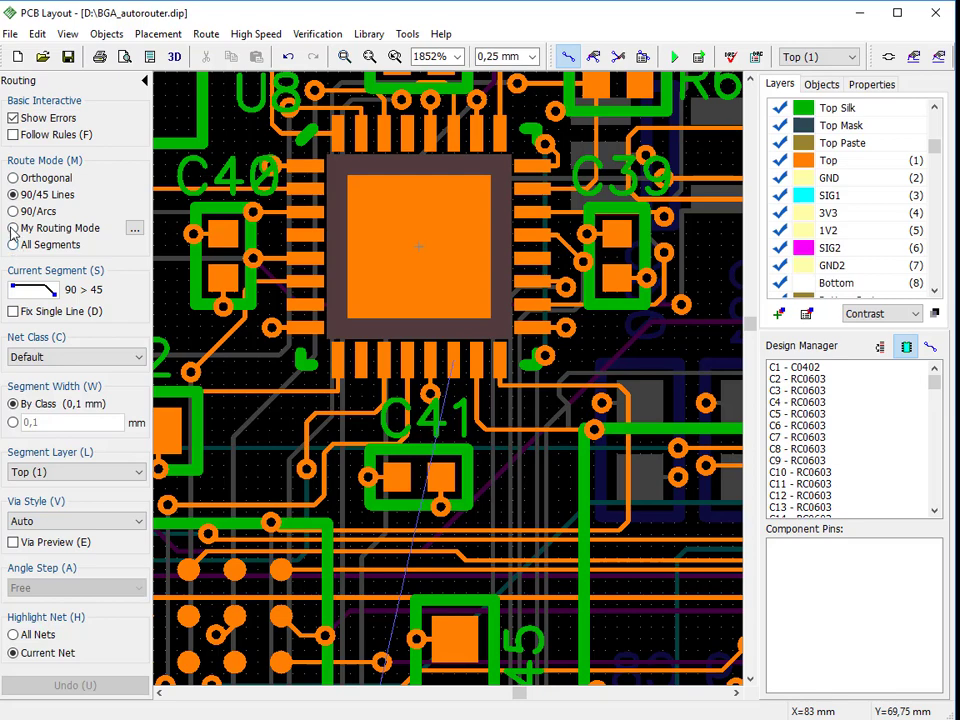
pyautogui.click(133, 230)
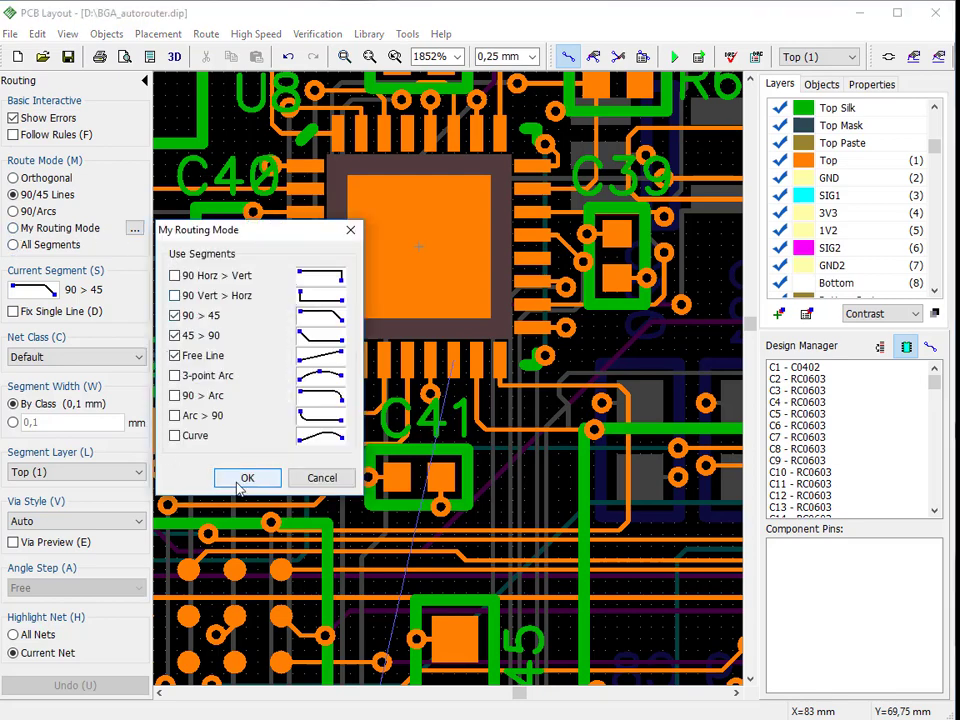
pyautogui.click(247, 478)
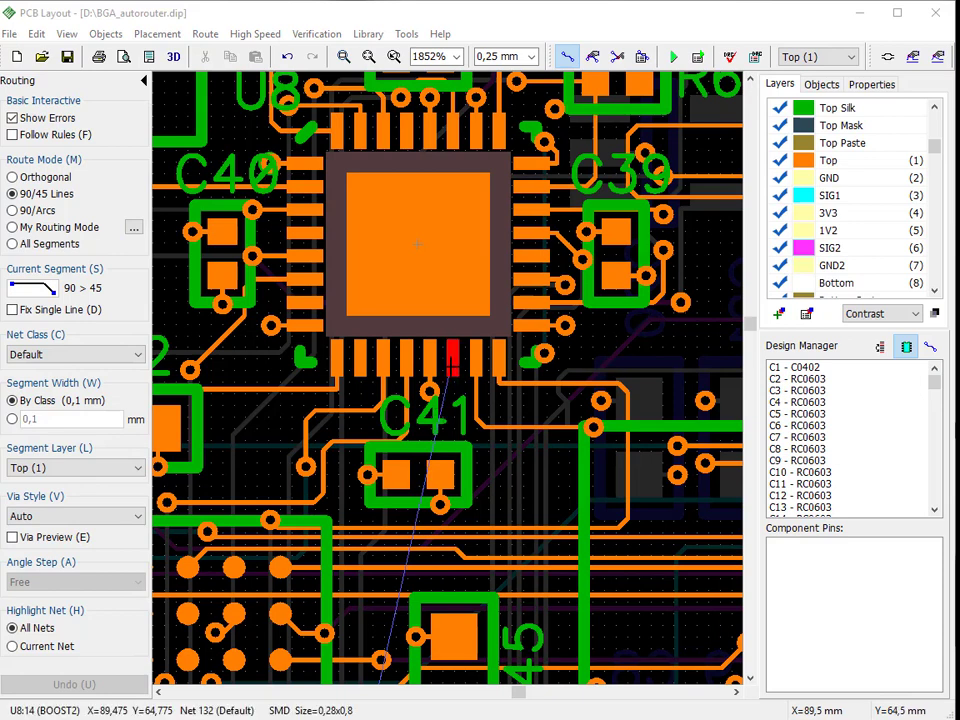
# Start a trace at U8 pin 14 with a short vertical segment and switch its segment layer to Bottom (8)
pyautogui.click(452, 358)
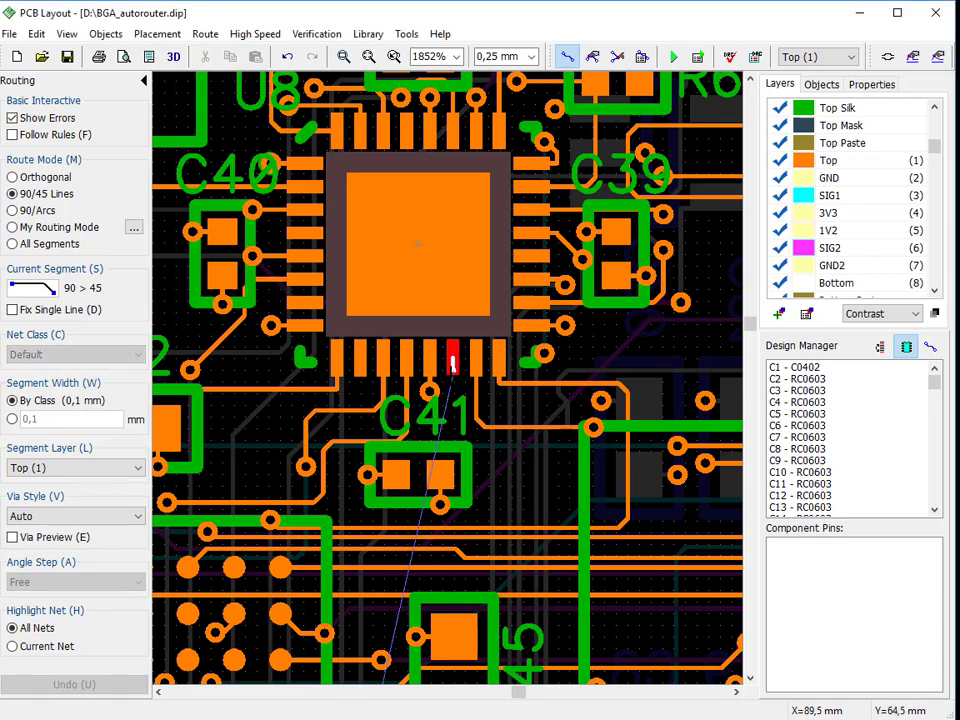
pyautogui.click(453, 394)
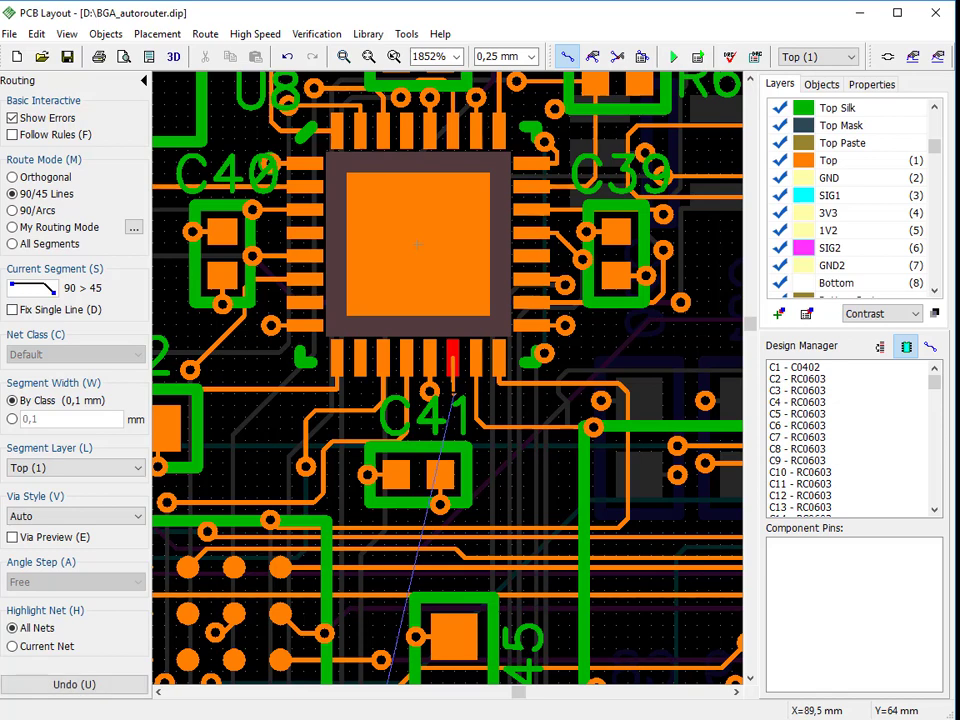
pyautogui.rightClick(453, 393)
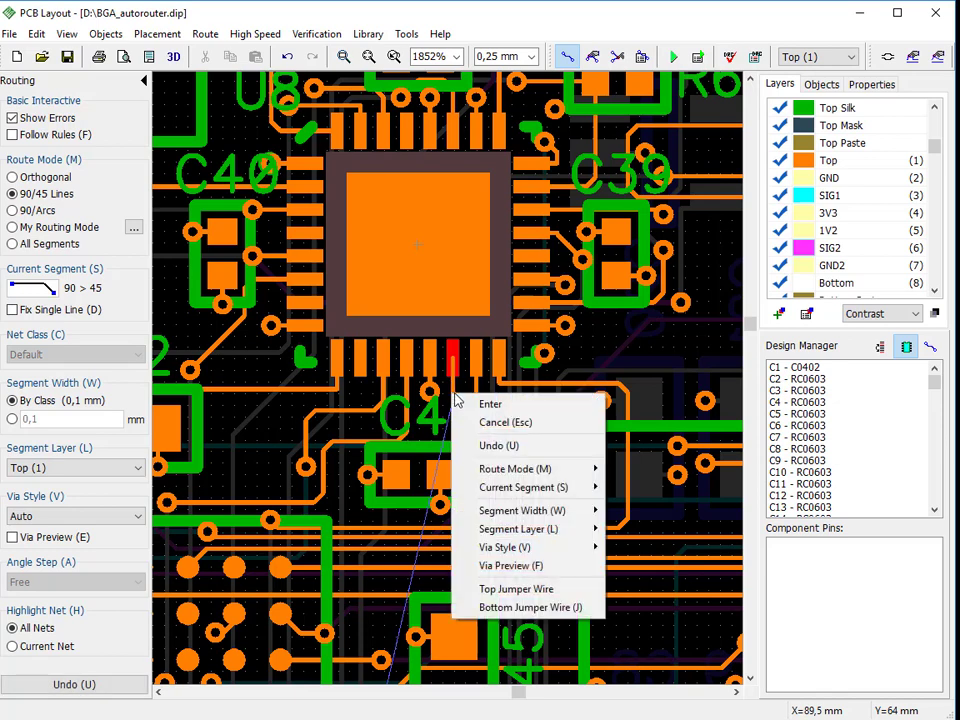
pyautogui.moveTo(494, 530)
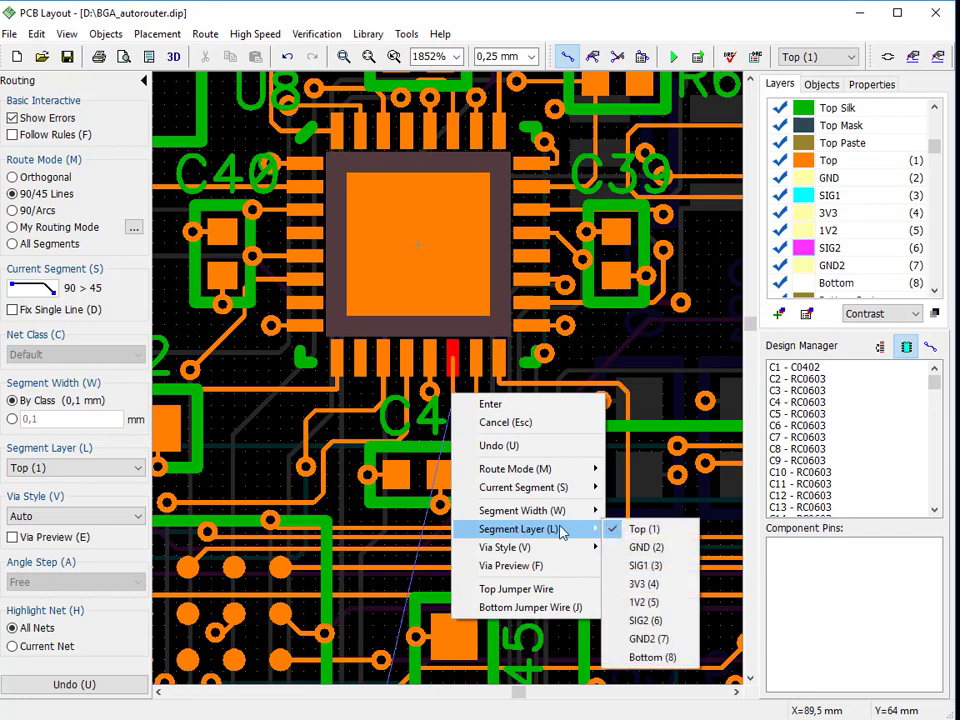
pyautogui.click(650, 657)
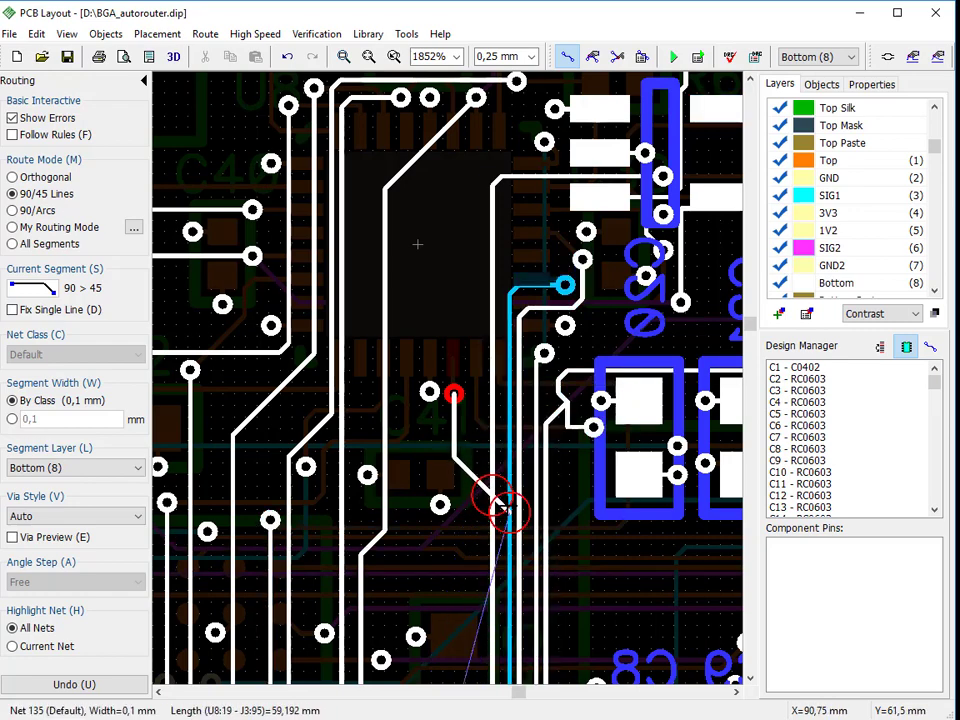
# Place a single 45-degree Bottom-layer segment ending at about X=88.5, Y=41 mm, with Current Net highlighting and Fix Single Line enabled
pyautogui.press('h')
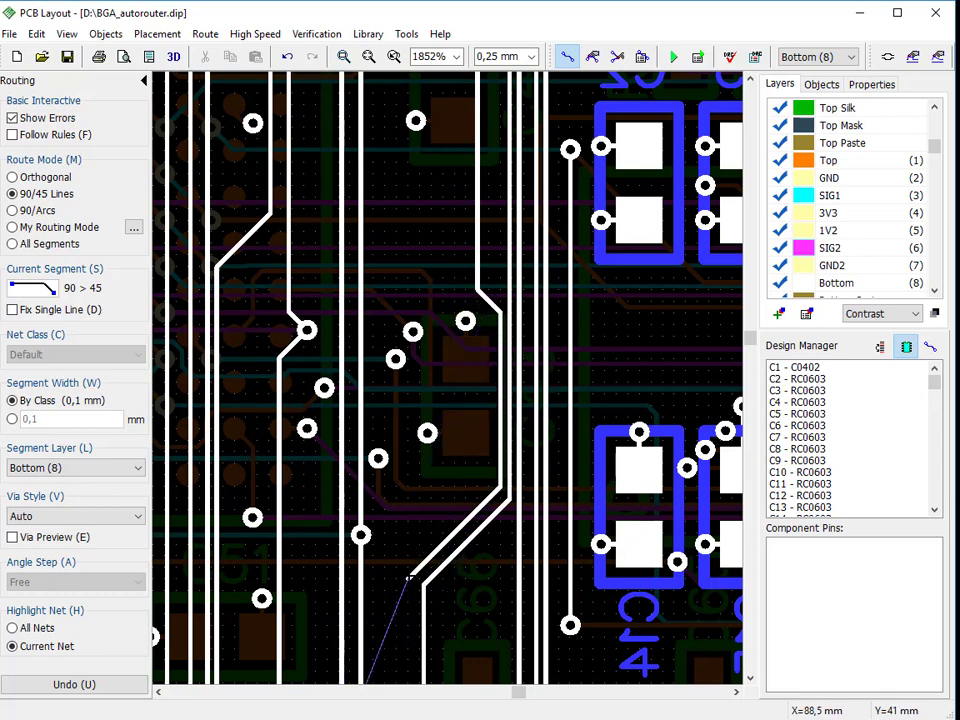
pyautogui.press('d')
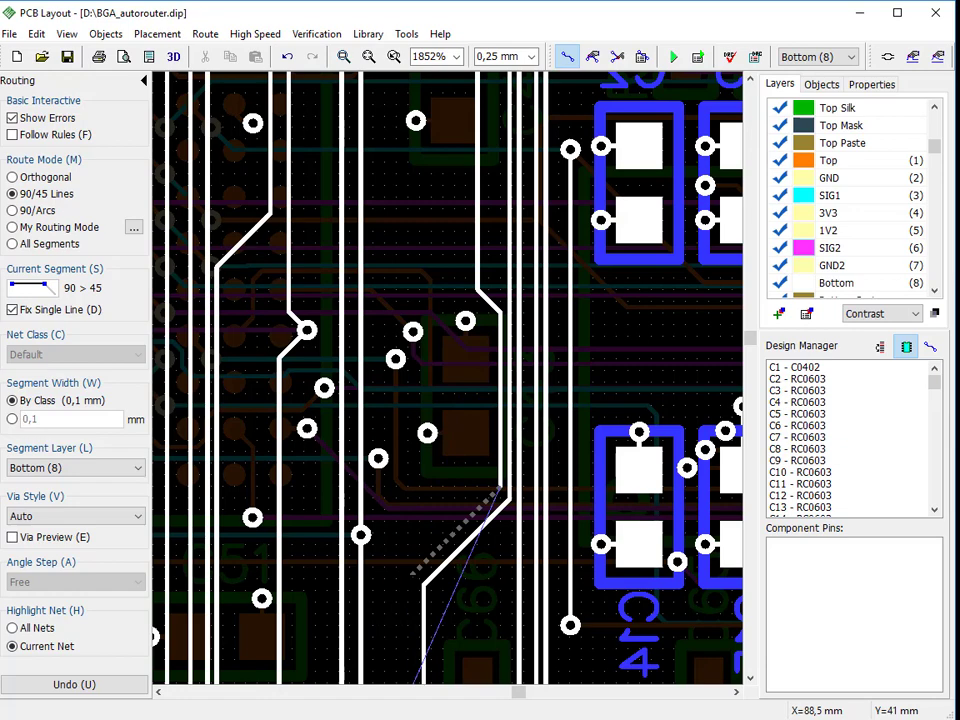
pyautogui.press('s')
pyautogui.click(409, 577)
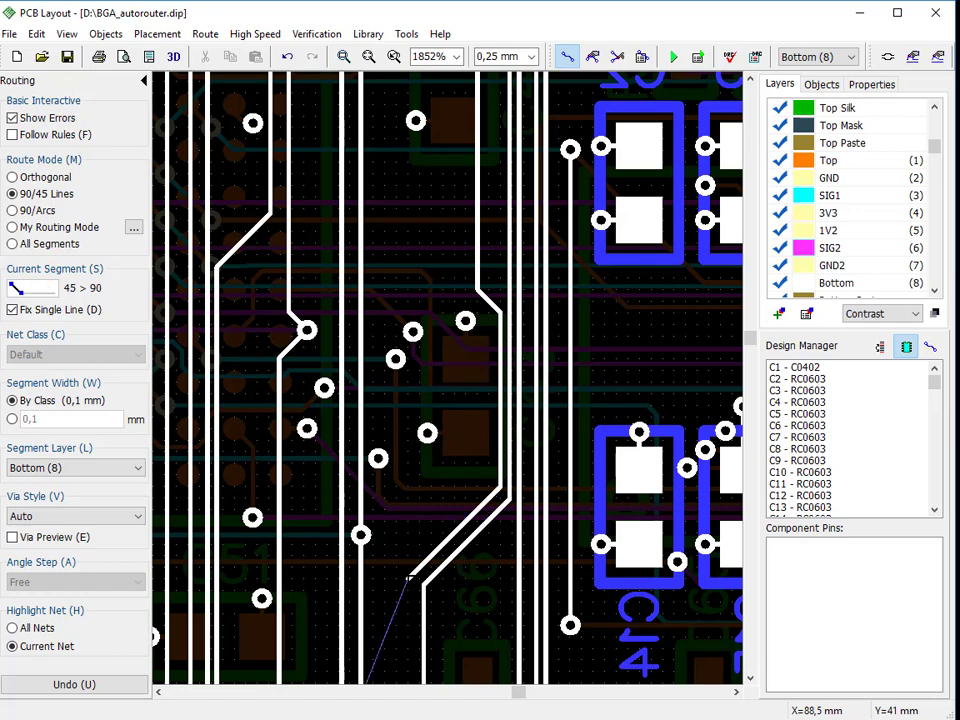
# Extend the trace vertically to X=88.5, Y=20.5 mm using via preview, and continue it on the Top layer below resistors R56 to R58
pyautogui.moveTo(388, 683)
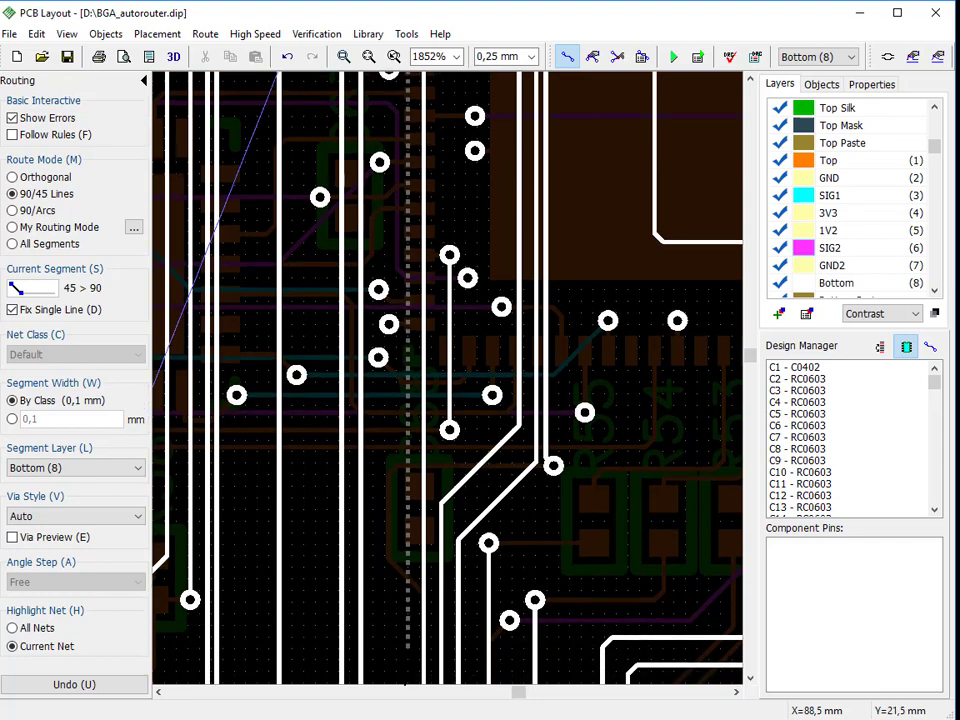
pyautogui.click(407, 558)
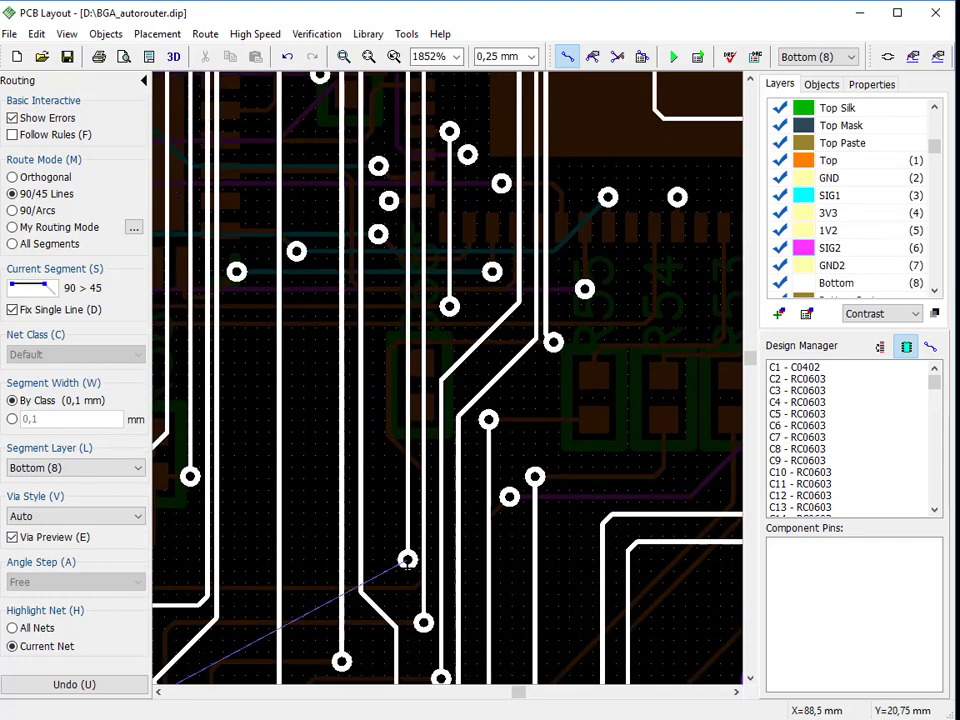
pyautogui.press('e')
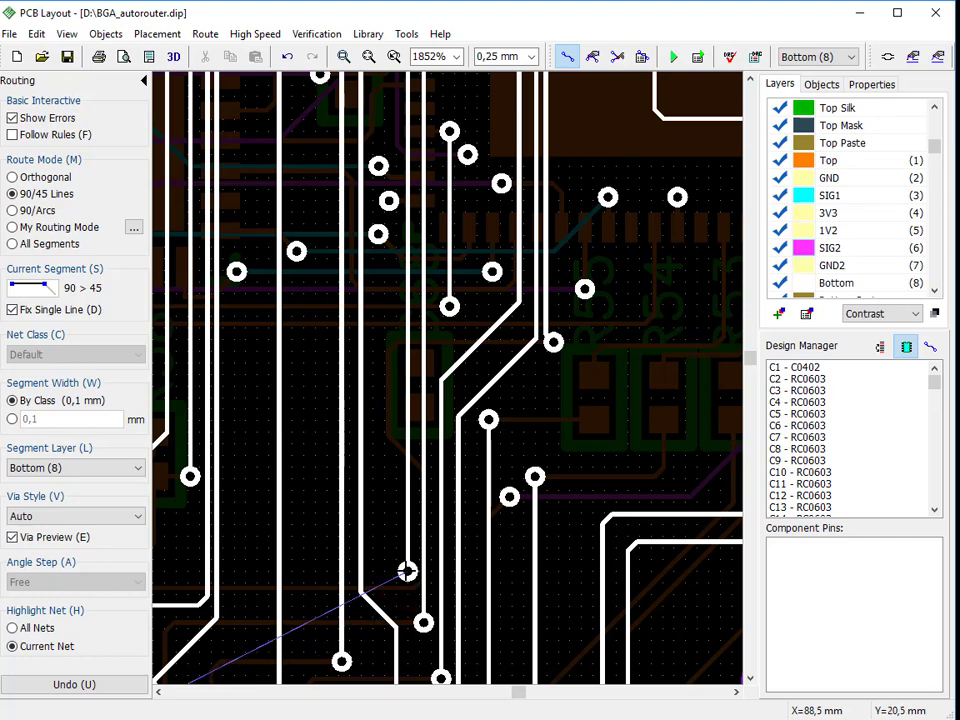
pyautogui.click(407, 571)
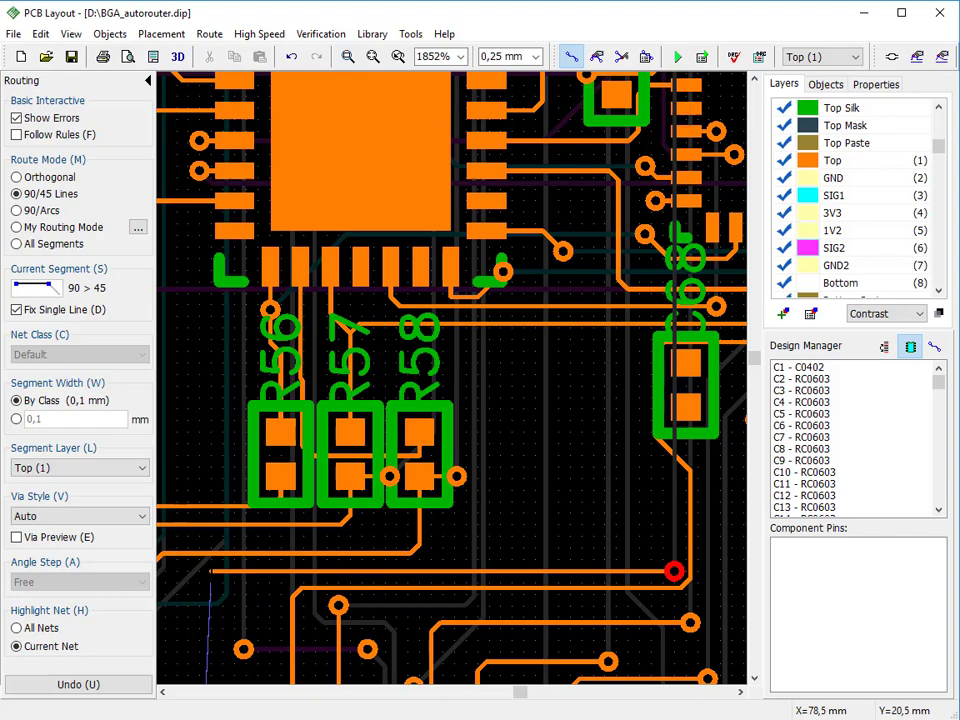
pyautogui.click(200, 660)
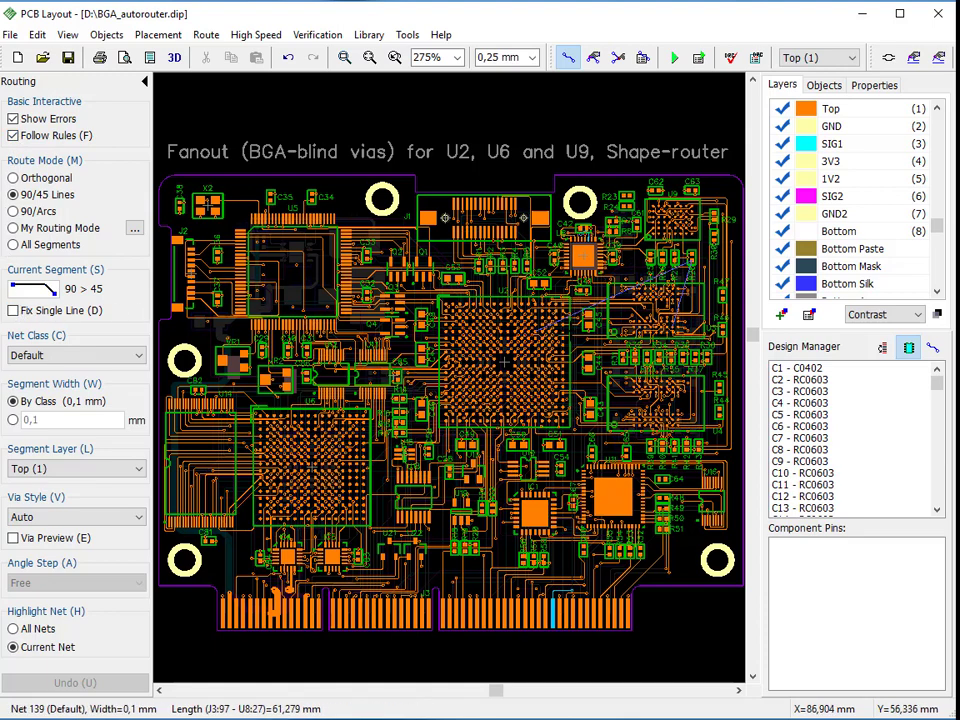
# Route the unconnected U2 pad across the SIG2 (6) layer and finish on the Top layer at the neighbouring BGA's pad
pyautogui.scroll(5, 505, 362)
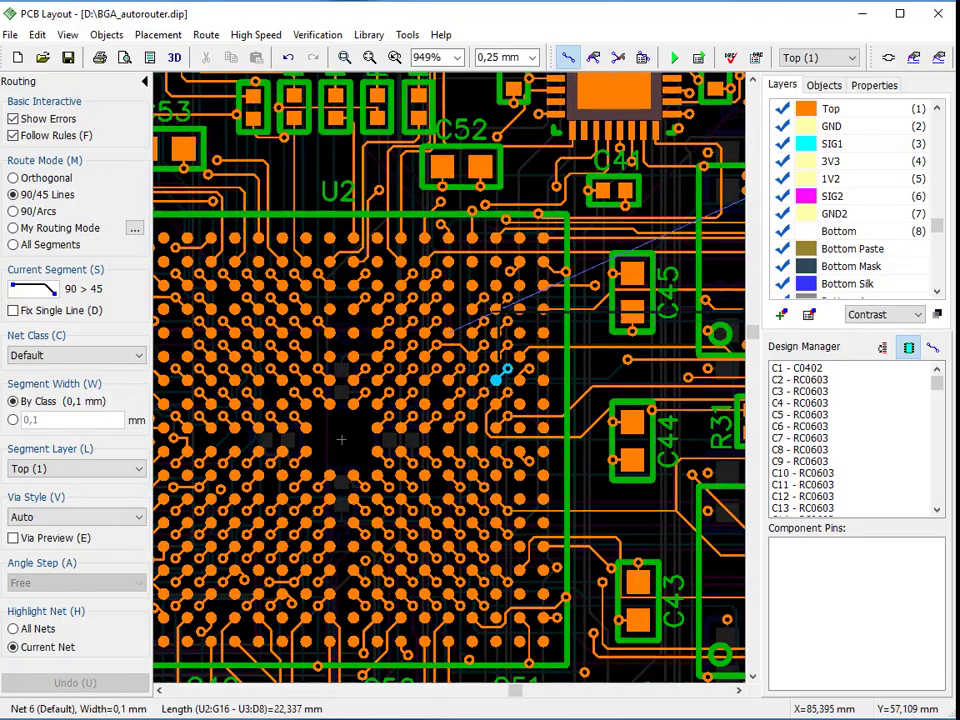
pyautogui.click(447, 332)
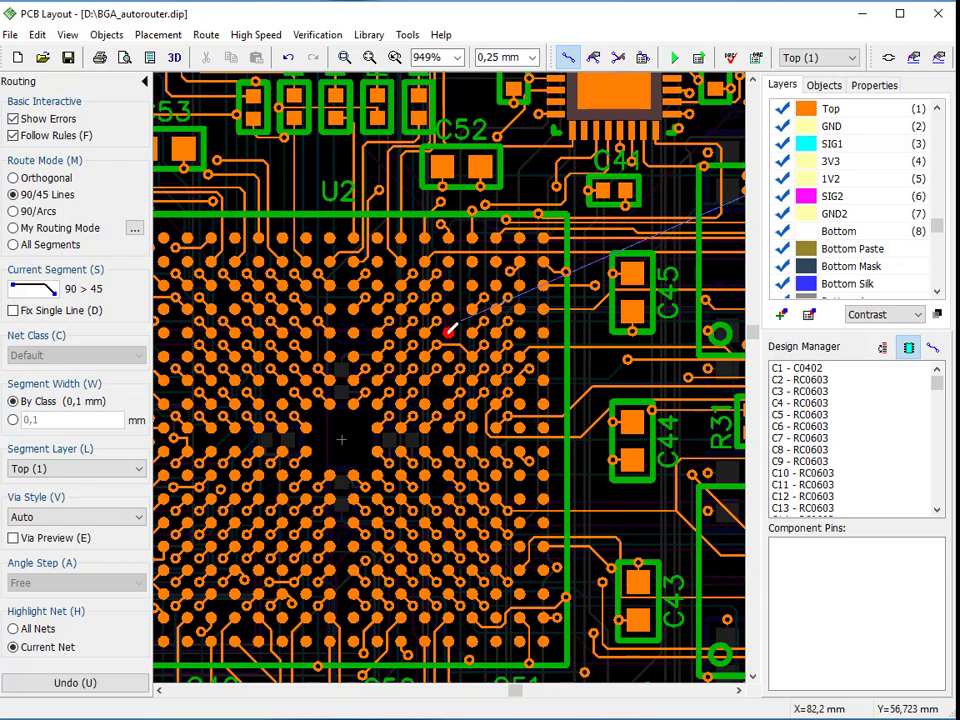
pyautogui.press('6')
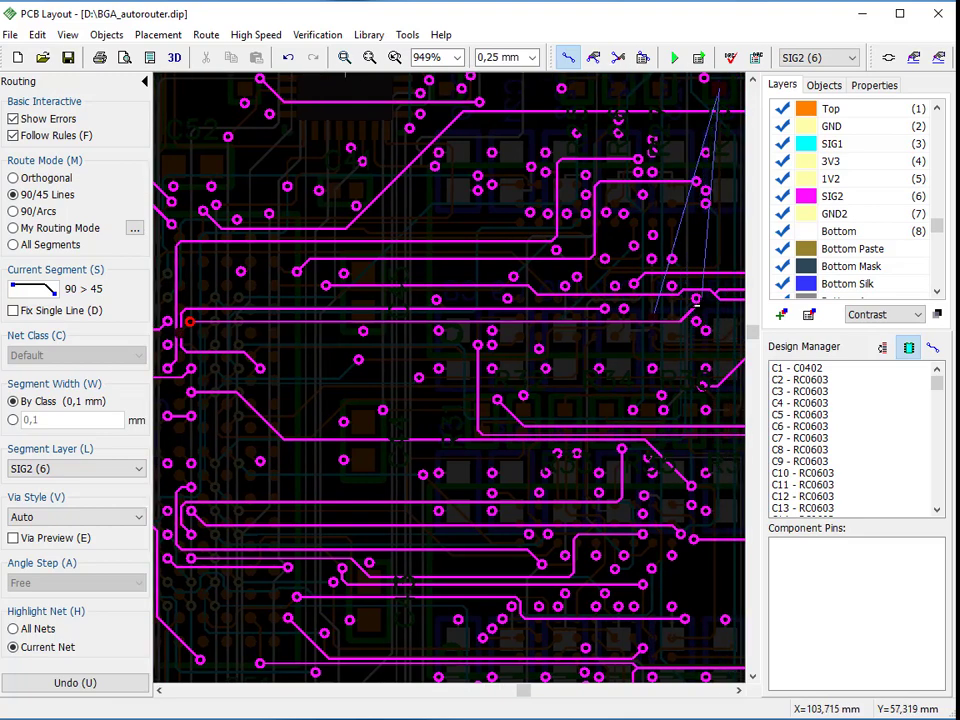
pyautogui.press('t')
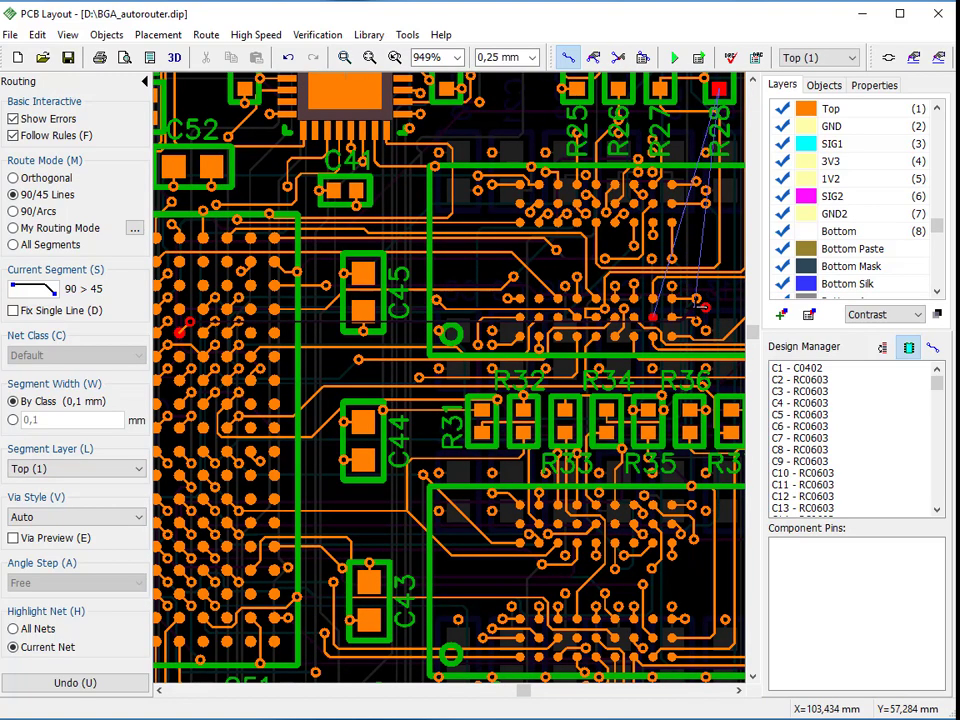
pyautogui.click(653, 317)
# Route a branch of the same net on the SIG1 (3) layer from the via beside the BGA up to resistor R28
pyautogui.press('3')
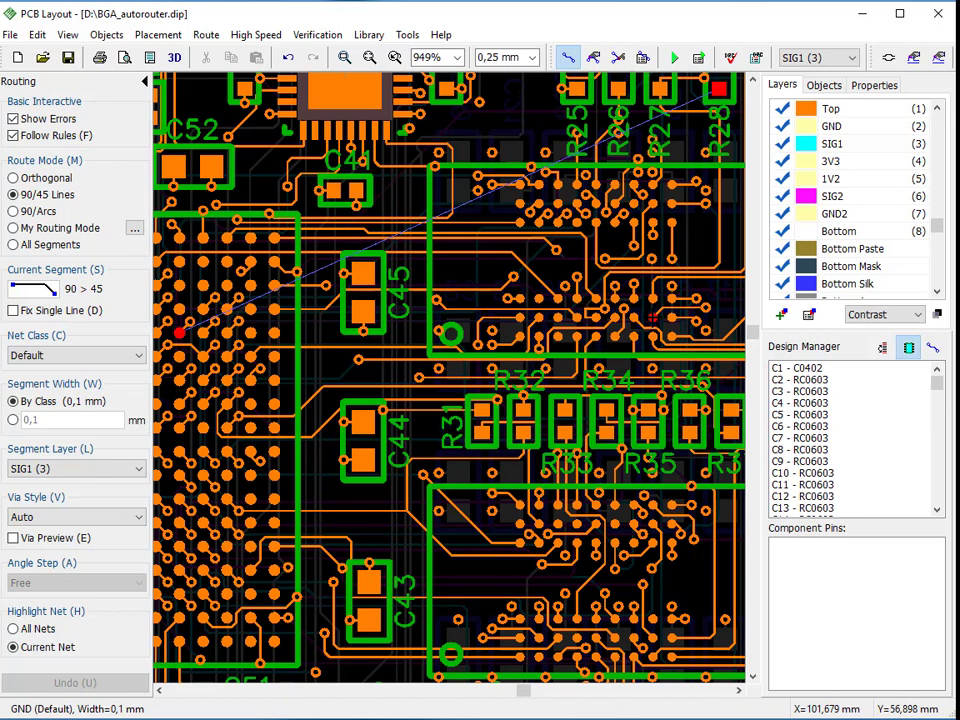
pyautogui.click(706, 307)
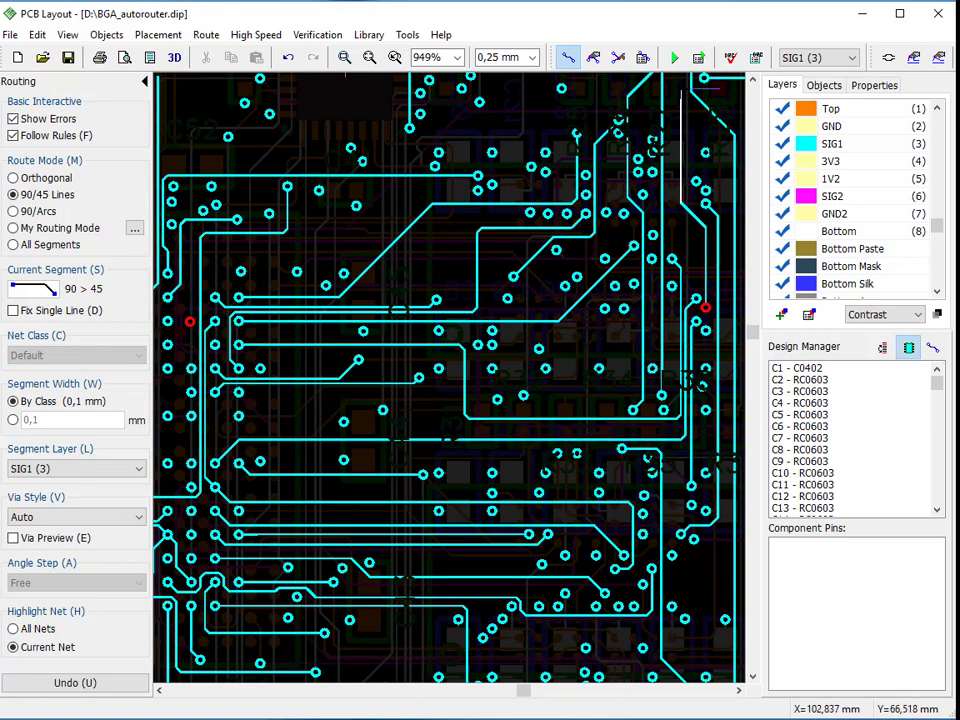
pyautogui.press('Escape')
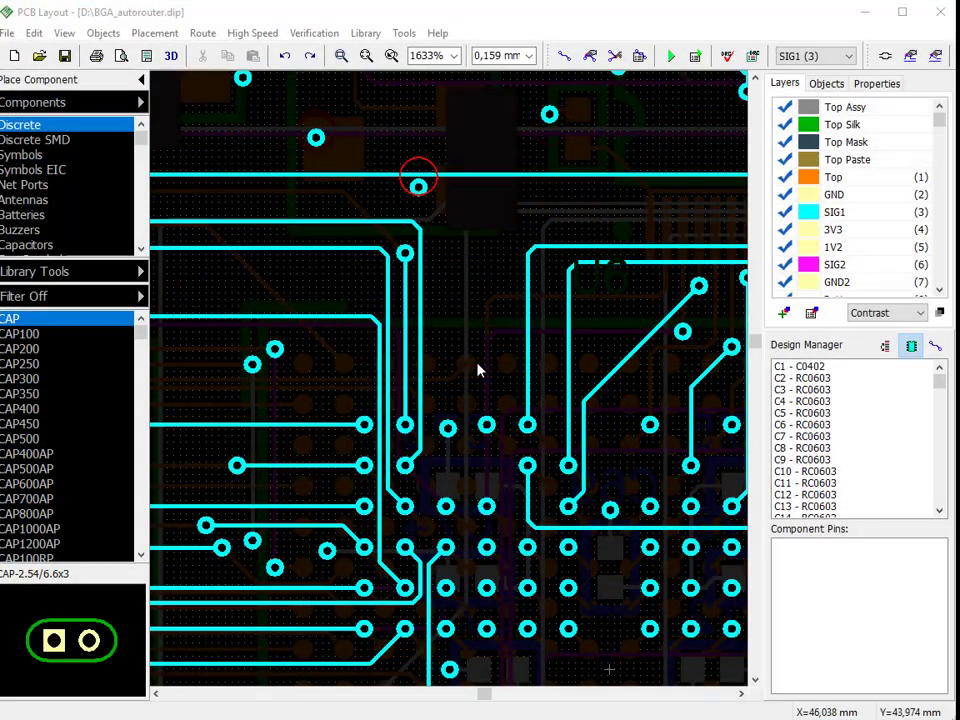
# Shift the vertical SIG1 segment of Net 292 sideways by about 0.16 mm, keeping its 45-degree corners
pyautogui.click(423, 354)
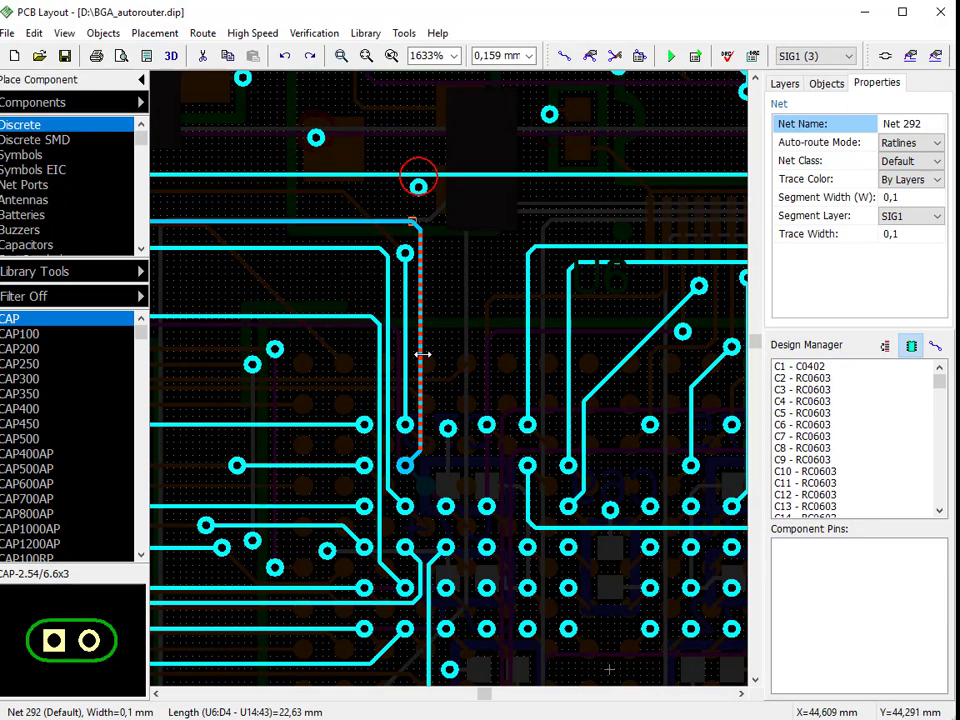
pyautogui.moveTo(423, 354)
pyautogui.mouseDown()
pyautogui.moveTo(505, 348)
pyautogui.moveTo(428, 345)
pyautogui.mouseUp()
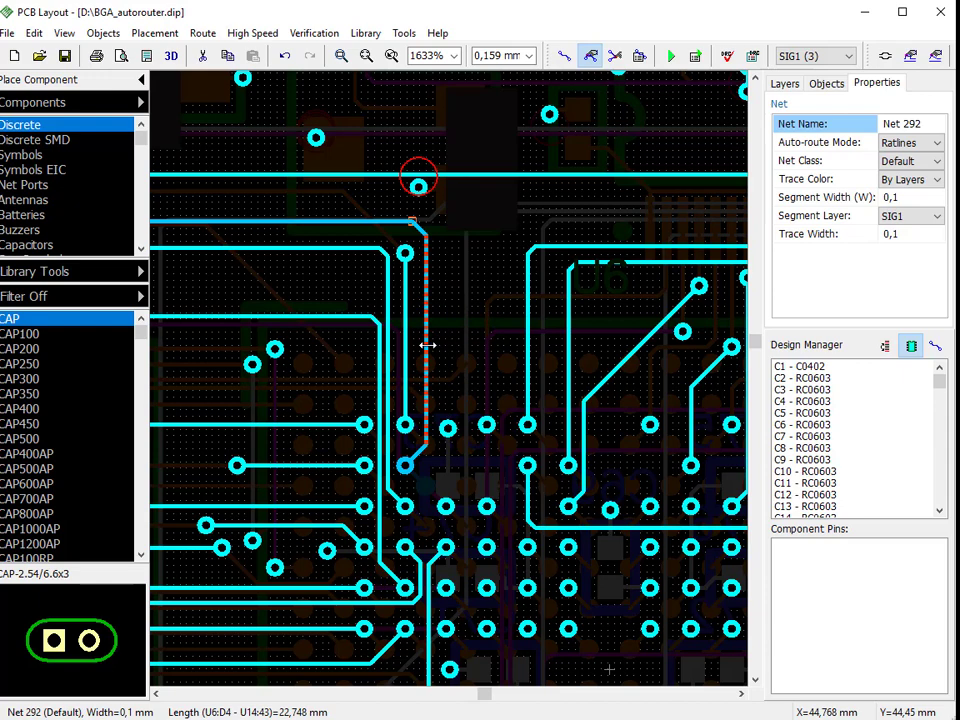
pyautogui.click(479, 351)
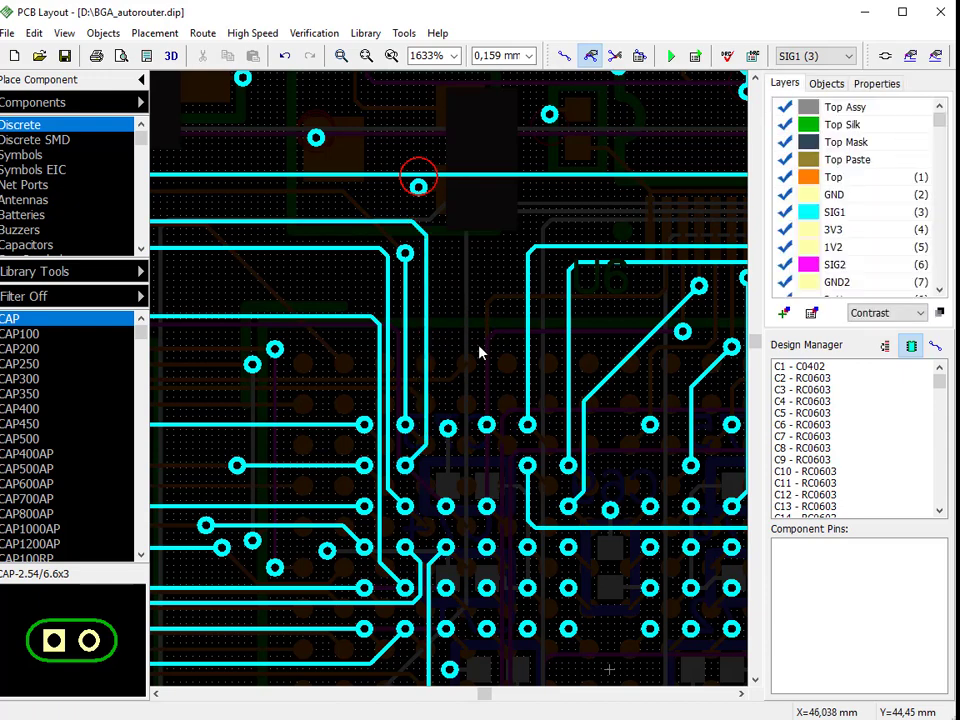
# Reshape the Net 292 trace with free trace editing by moving its upper corner node
pyautogui.click(615, 57)
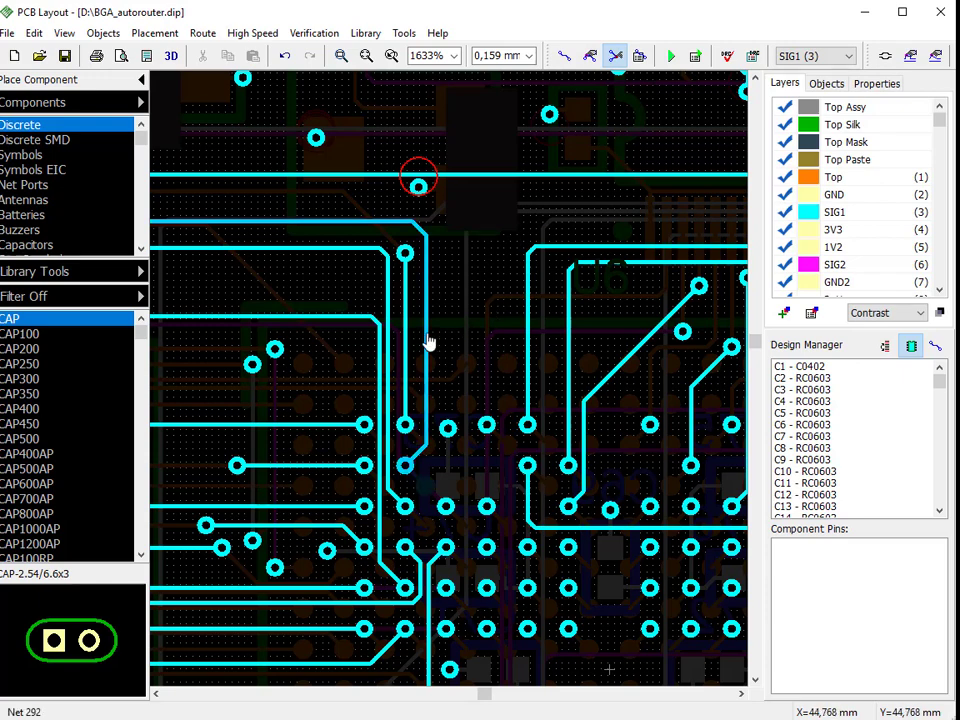
pyautogui.moveTo(428, 343)
pyautogui.mouseDown()
pyautogui.moveTo(463, 345)
pyautogui.moveTo(391, 430)
pyautogui.moveTo(424, 343)
pyautogui.moveTo(443, 424)
pyautogui.moveTo(441, 476)
pyautogui.moveTo(404, 456)
pyautogui.mouseUp()
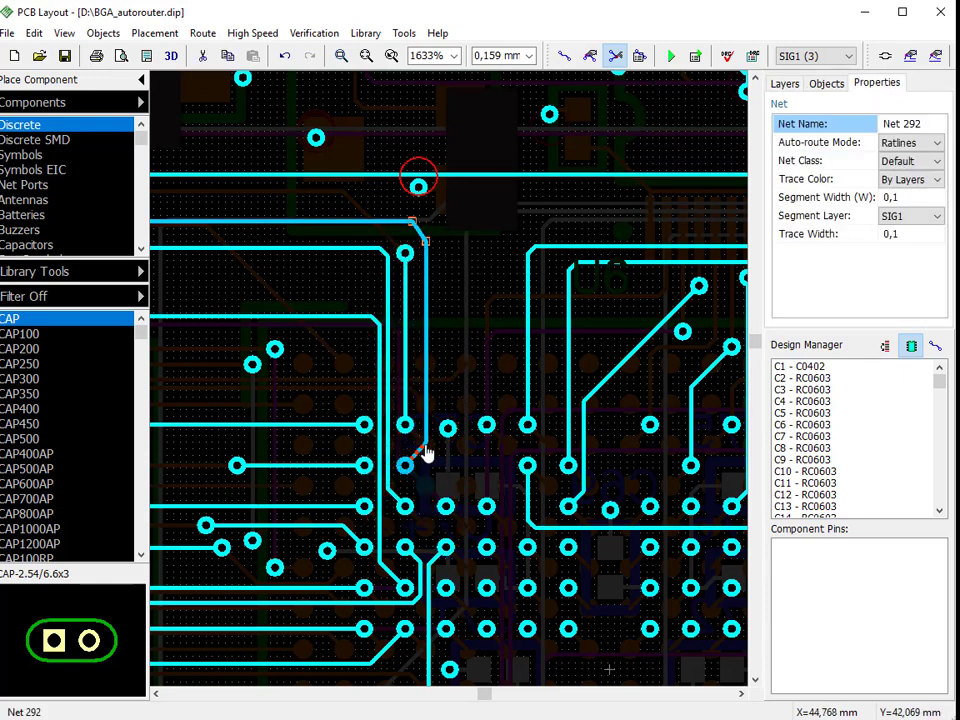
pyautogui.click(487, 379)
pyautogui.click(481, 349)
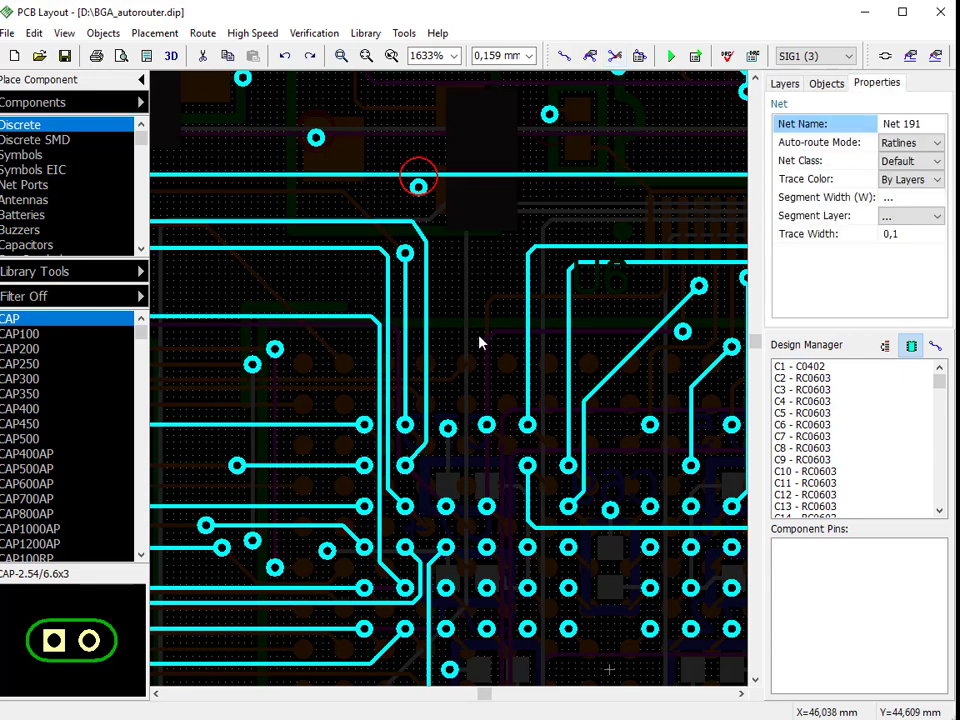
# Add two nodes to the horizontal Net 191 trace on SIG1, one on each side of the via flagged with a clearance error
pyautogui.click(357, 175)
pyautogui.rightClick(357, 175)
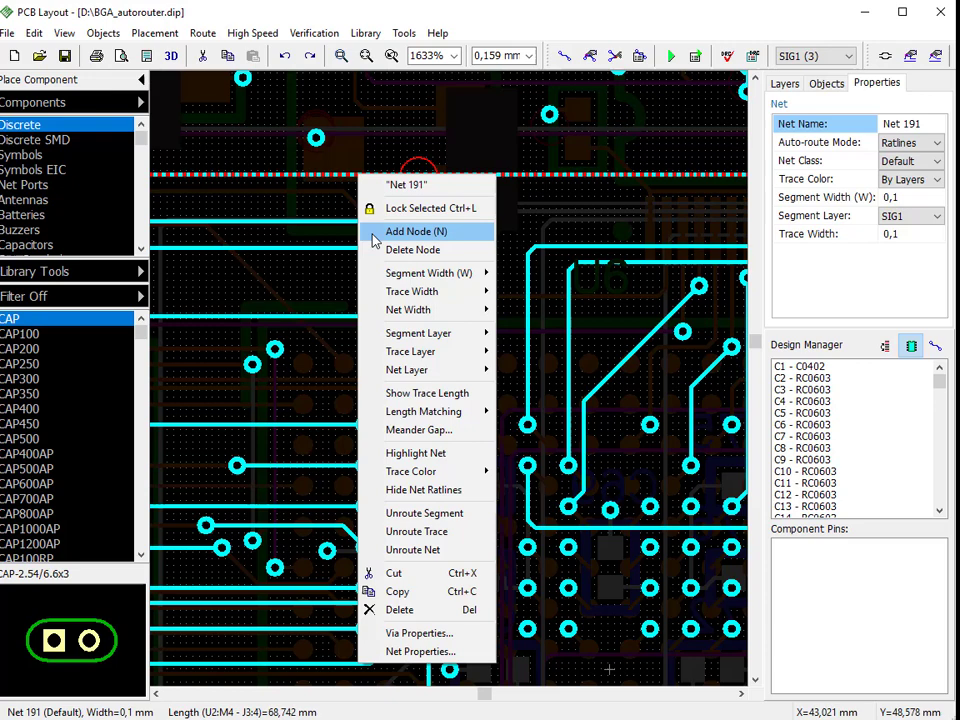
pyautogui.click(375, 230)
pyautogui.click(467, 175)
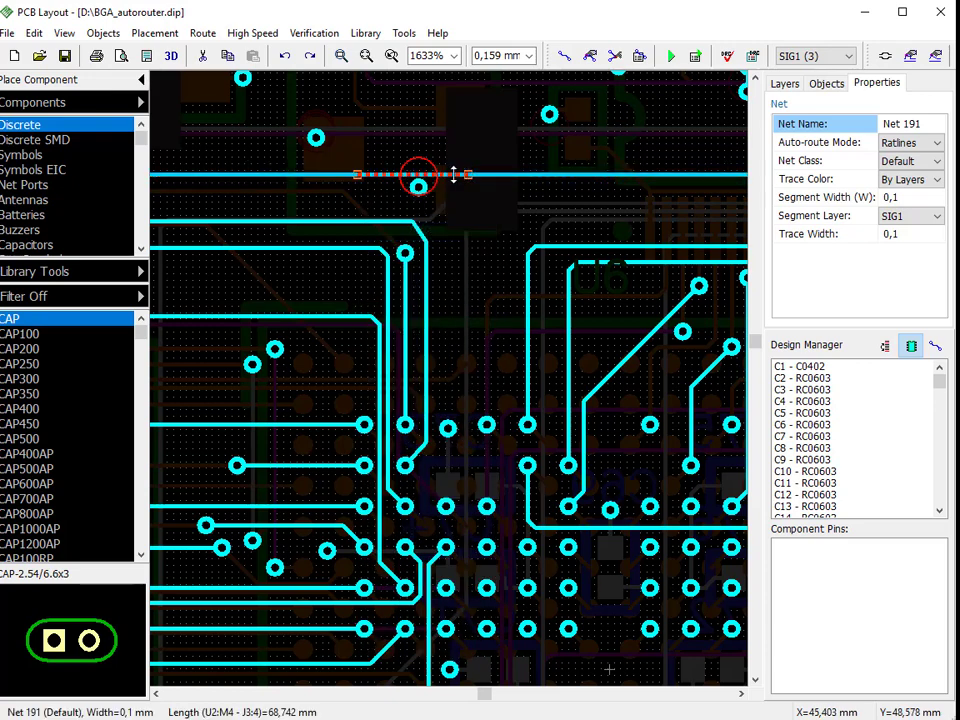
# Shift the Net 191 segment between the new nodes up away from the via and bevel both its corners to 45 degrees
pyautogui.moveTo(468, 175); pyautogui.dragTo(452, 165)
pyautogui.moveTo(357, 164); pyautogui.dragTo(362, 172)
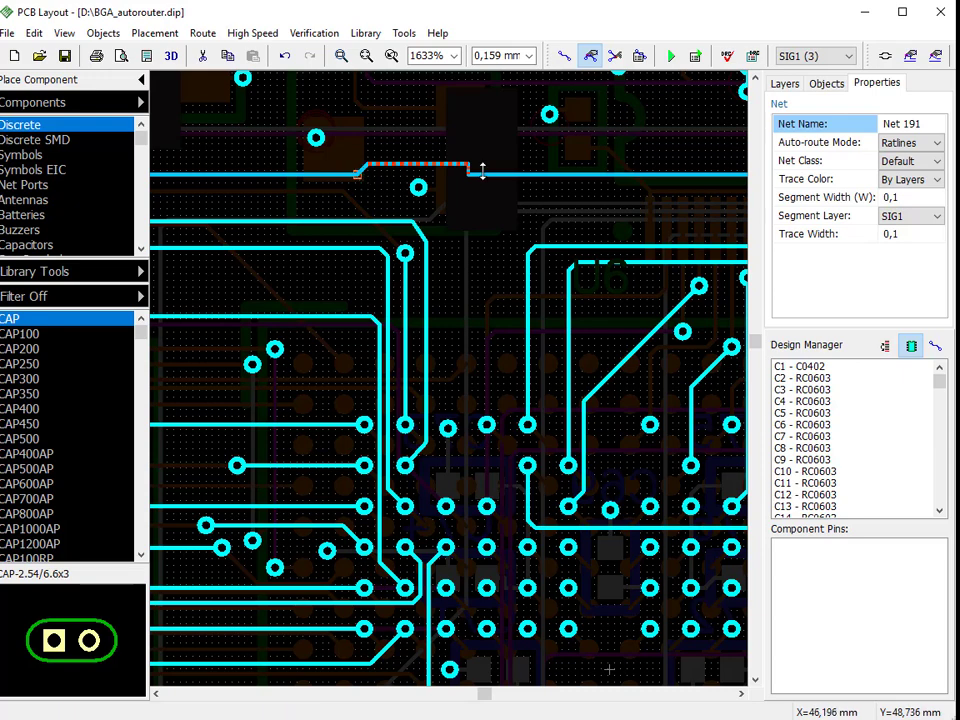
pyautogui.moveTo(468, 164); pyautogui.dragTo(461, 169)
pyautogui.click(477, 212)
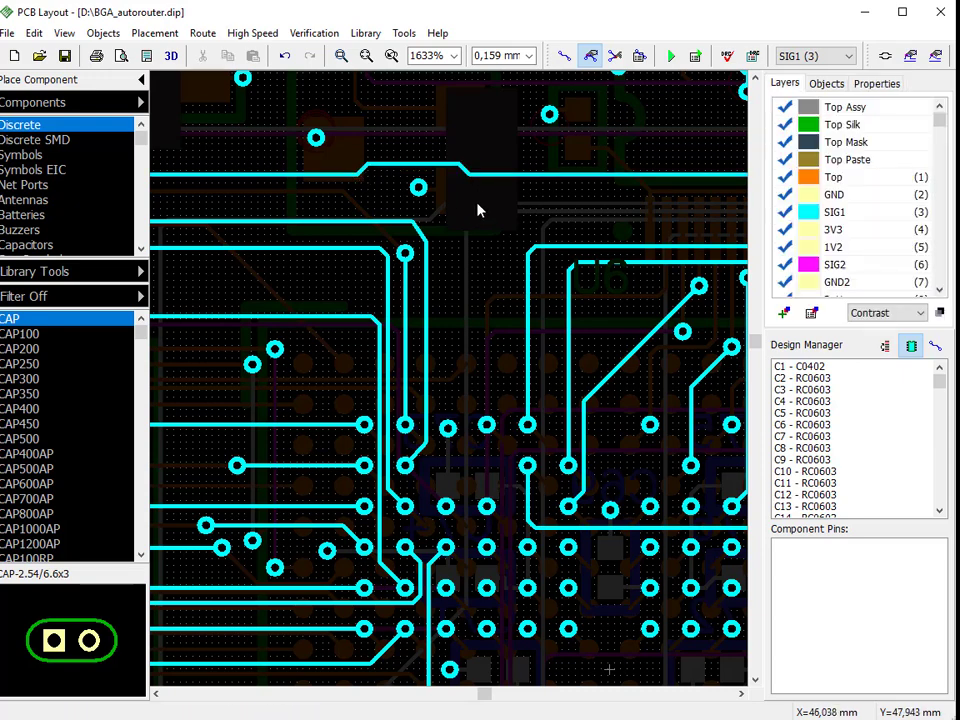
# Move the raised Net 191 segment above the via from SIG1 to the Top layer
pyautogui.click(411, 164)
pyautogui.rightClick(412, 165)
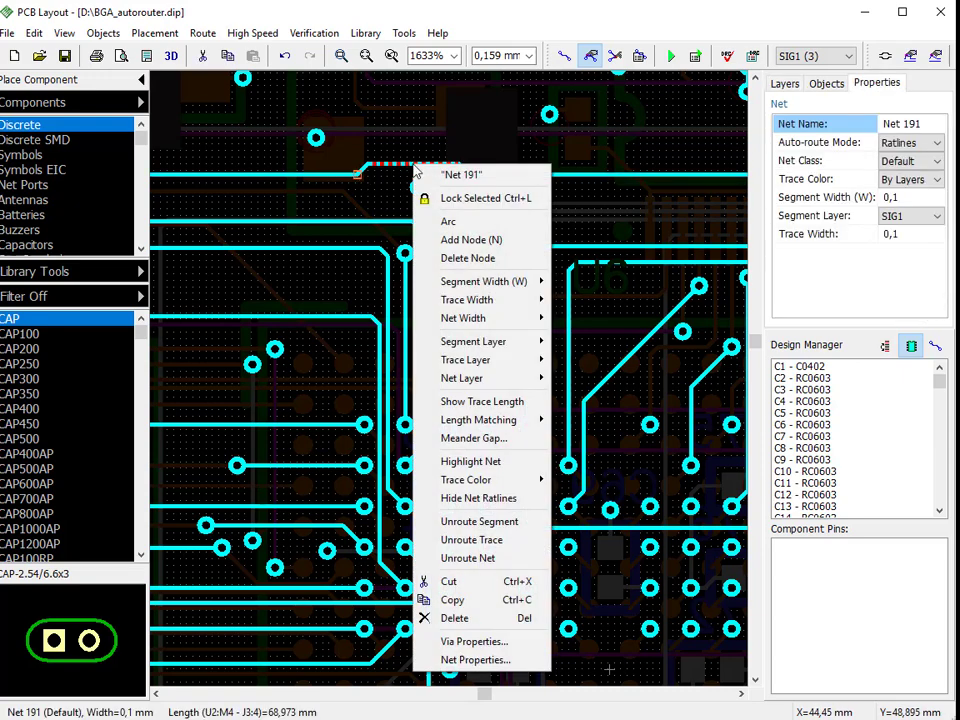
pyautogui.moveTo(456, 341)
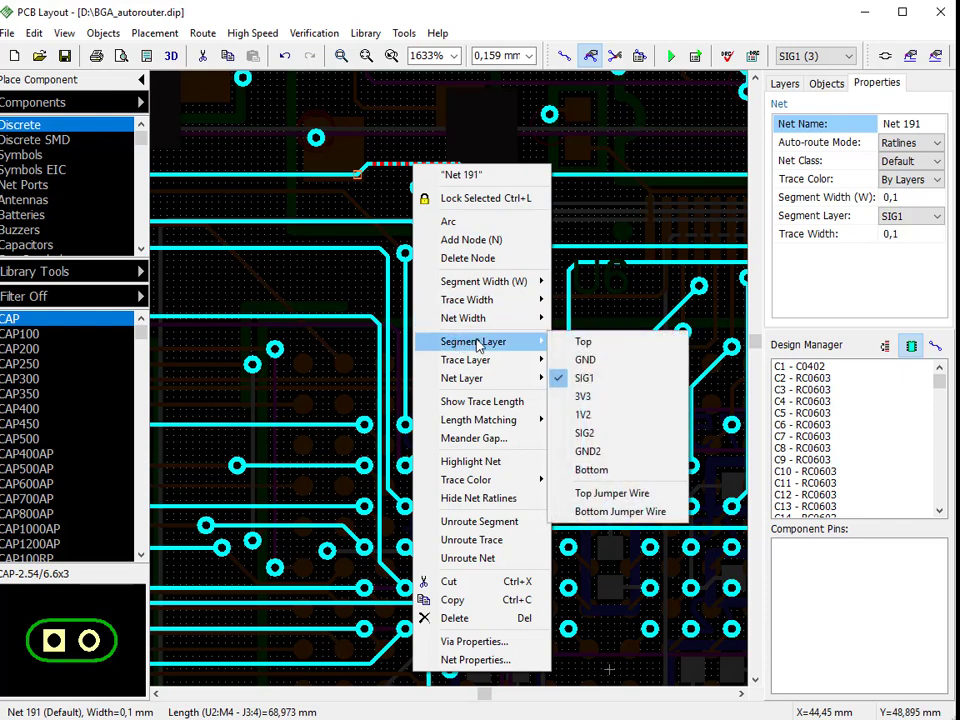
pyautogui.click(581, 339)
# Set a custom segment width of 0,25 mm for the two parallel vertical SIG1 segments and the horizontal Net 348 segment together
pyautogui.click(405, 317)
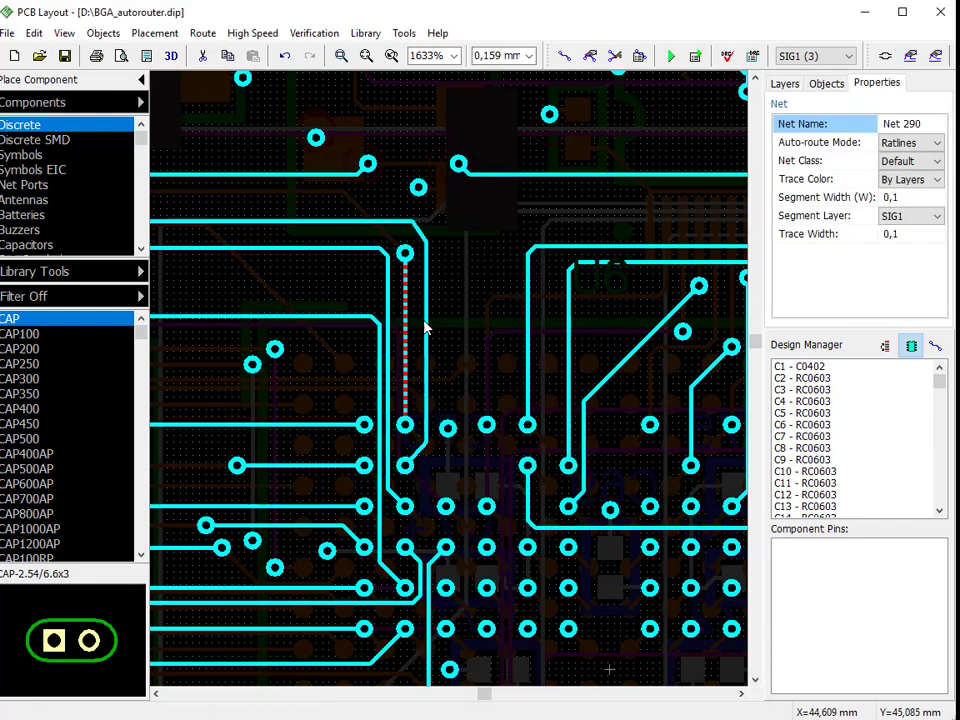
pyautogui.keyDown('ctrl'); pyautogui.click(425, 327); pyautogui.keyUp('ctrl')
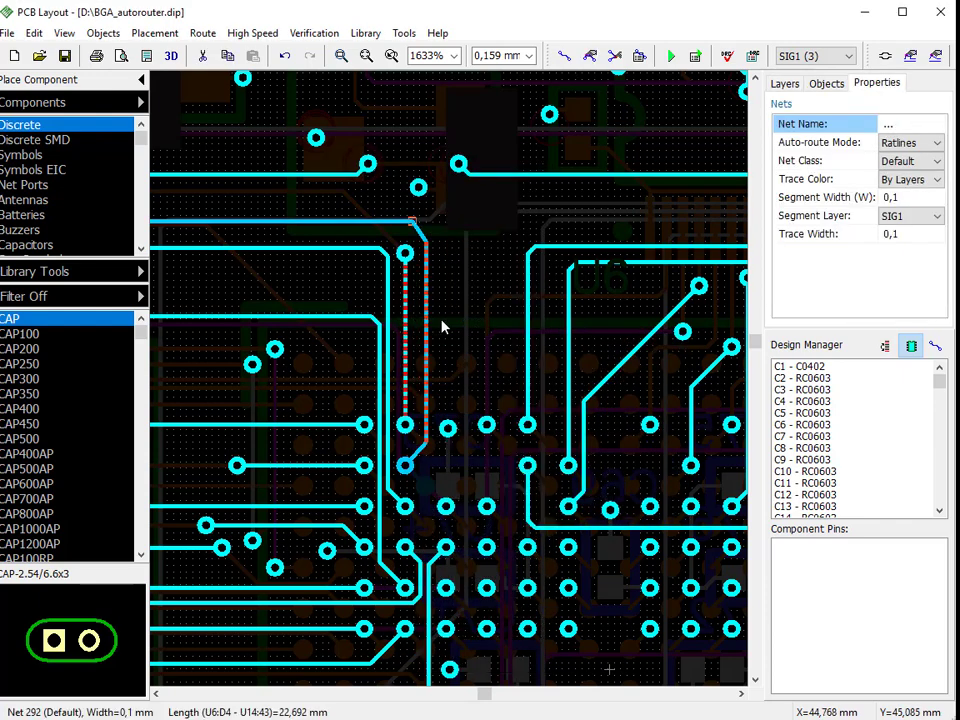
pyautogui.rightClick(575, 246)
pyautogui.moveTo(664, 365)
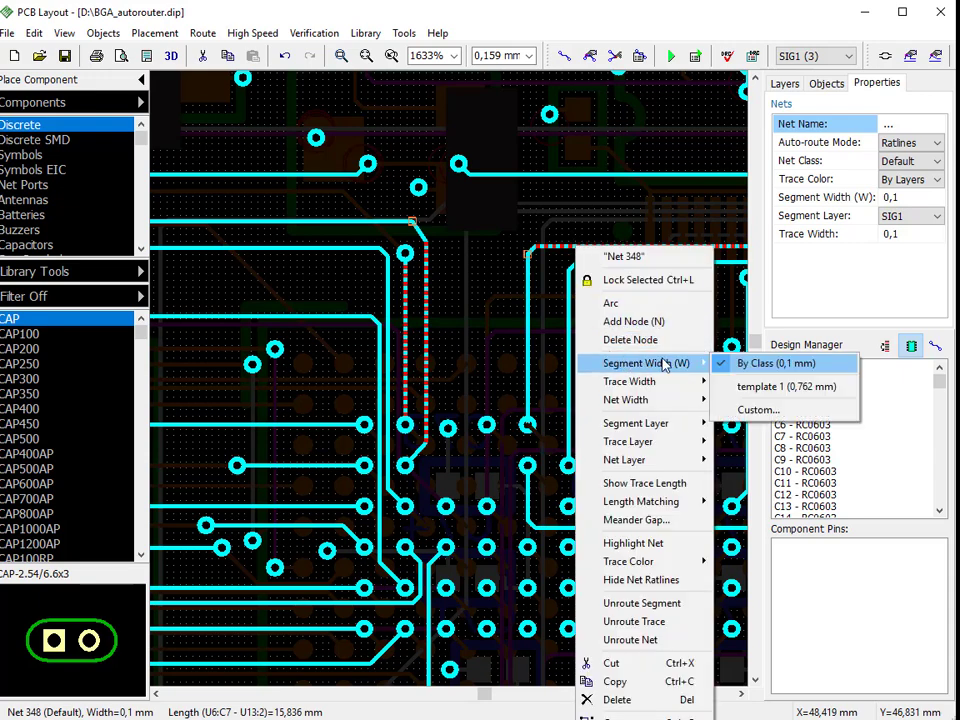
pyautogui.click(760, 409)
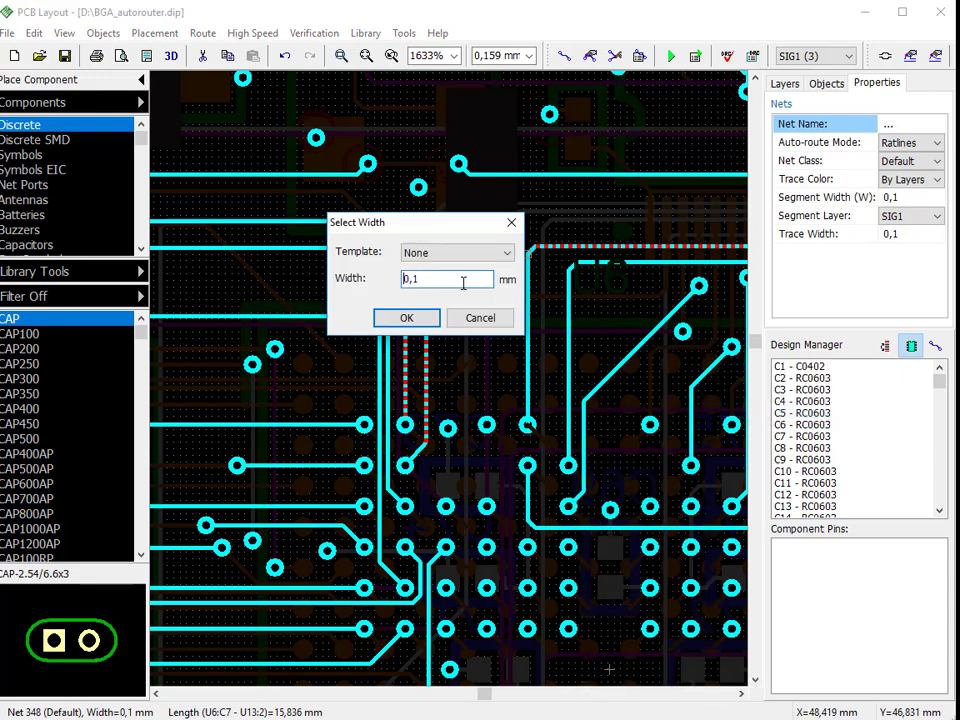
pyautogui.write('0,25')
pyautogui.click(406, 317)
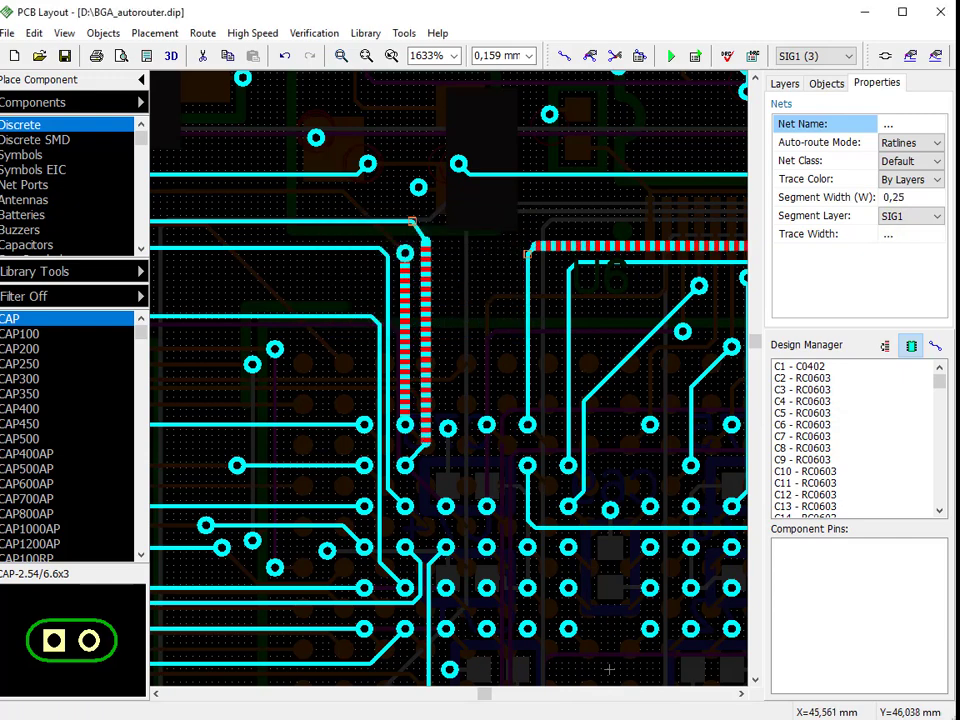
# Reset the width of the three selected SIG1 segments to By Class (0,1 mm)
pyautogui.rightClick(460, 283)
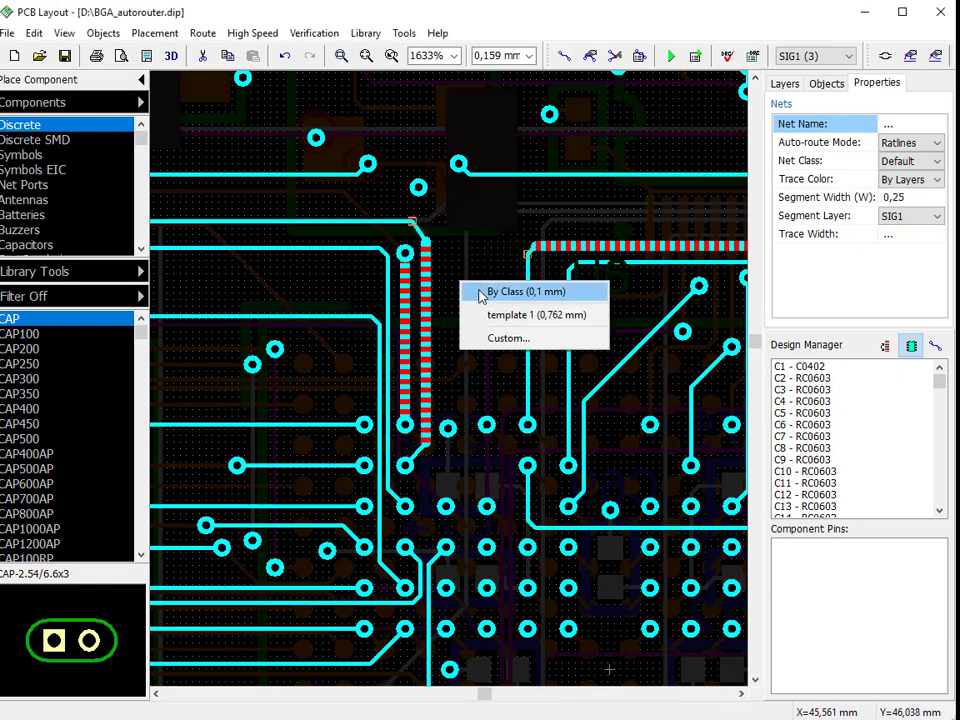
pyautogui.click(481, 292)
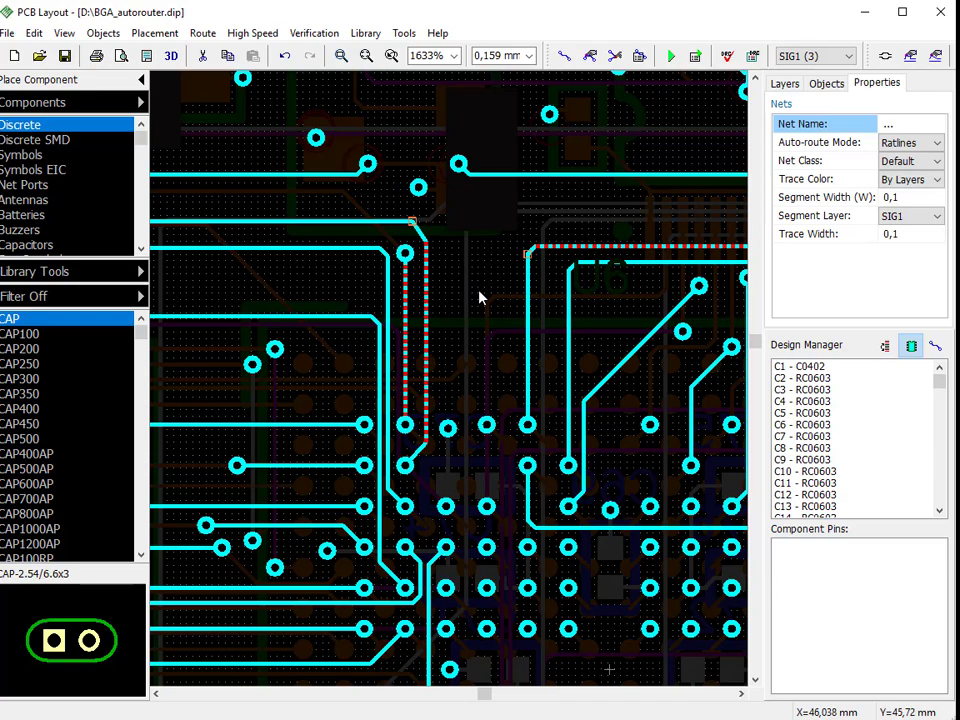